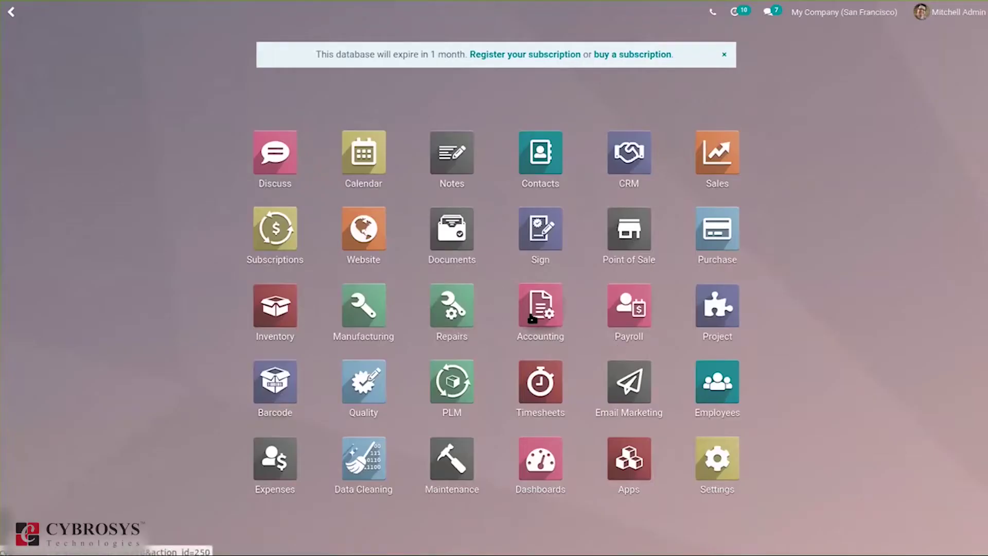
# Open the Accounting app's Configuration > Settings page
pyautogui.click(530, 317)
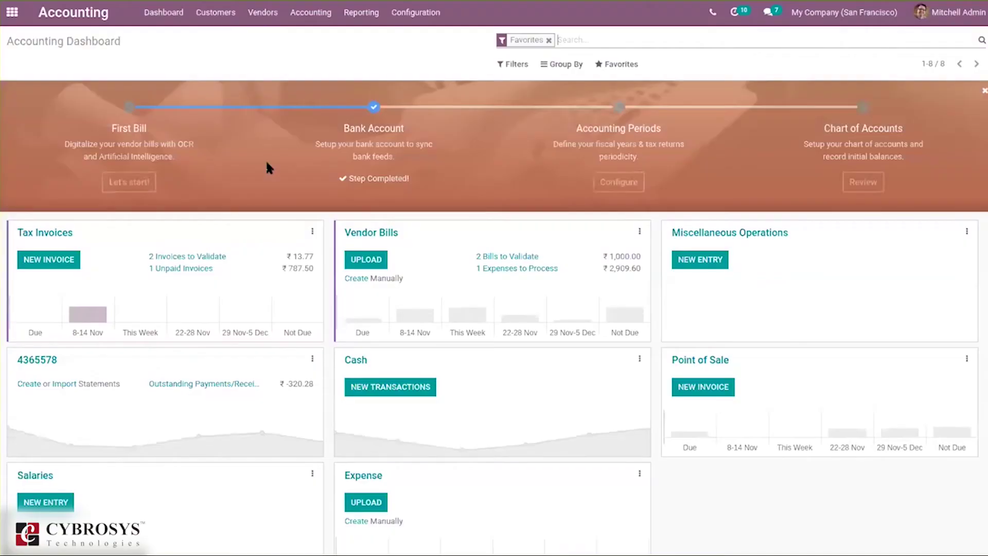
pyautogui.click(412, 10)
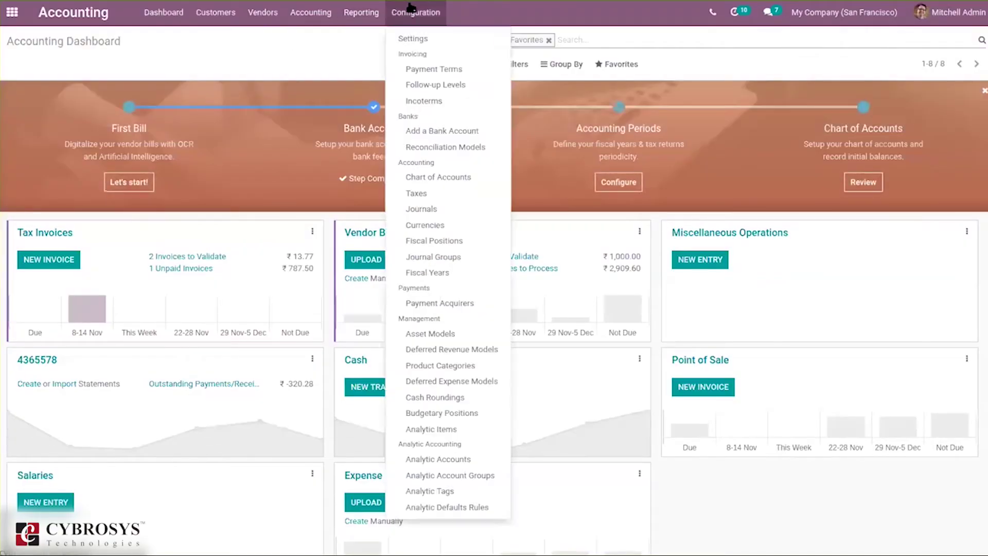
pyautogui.click(414, 38)
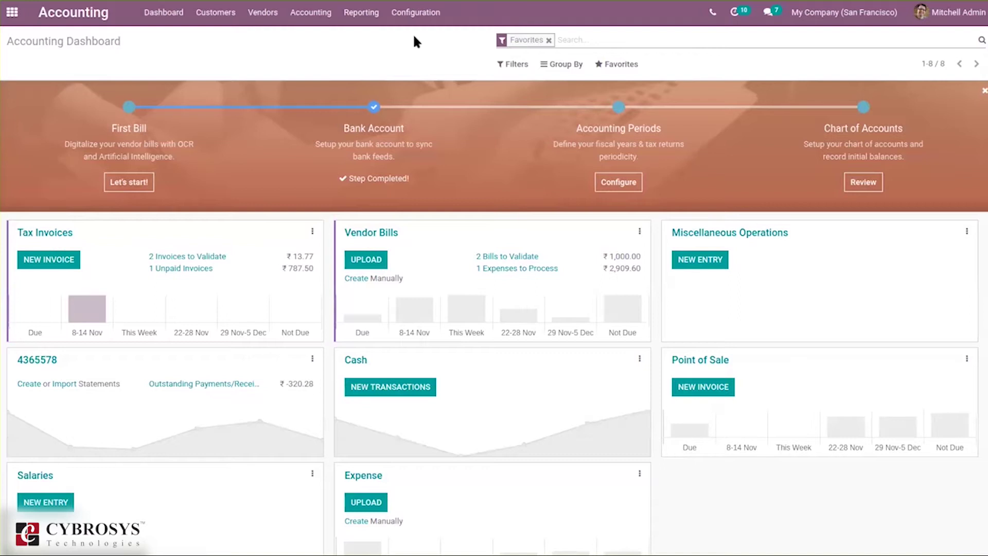
# Search settings for 'inco', keep EX WORKS as the Default Incoterm, and save
pyautogui.write('inco')
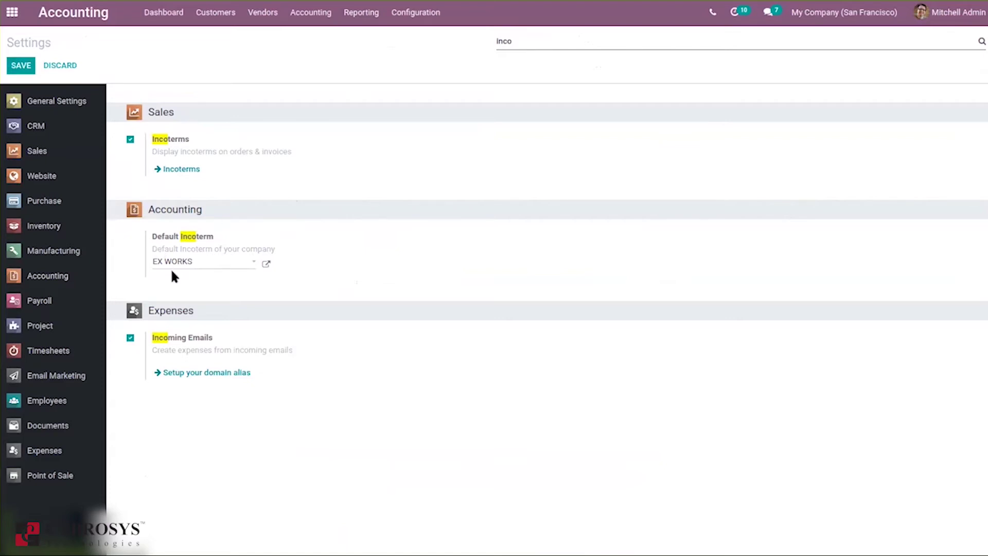
pyautogui.moveTo(173, 269)
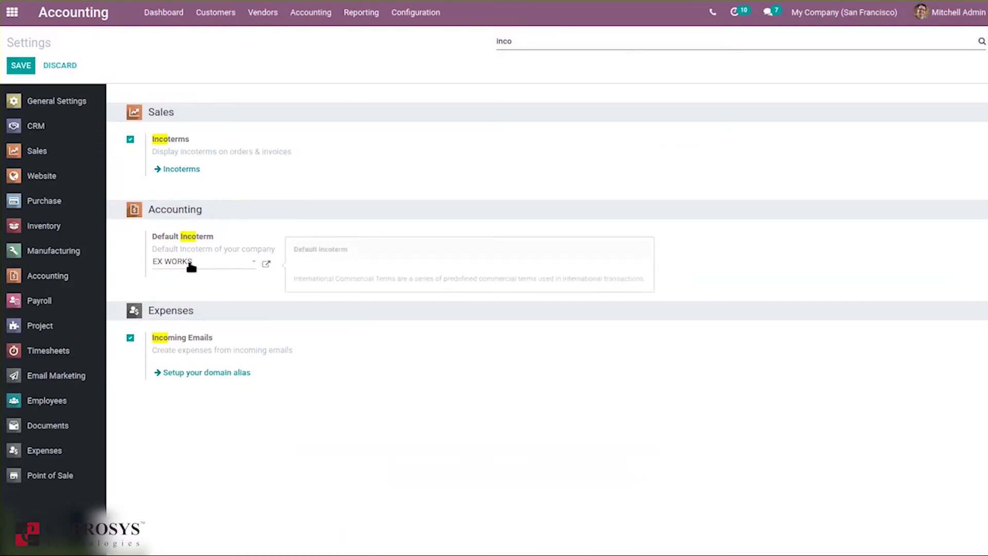
pyautogui.click(190, 264)
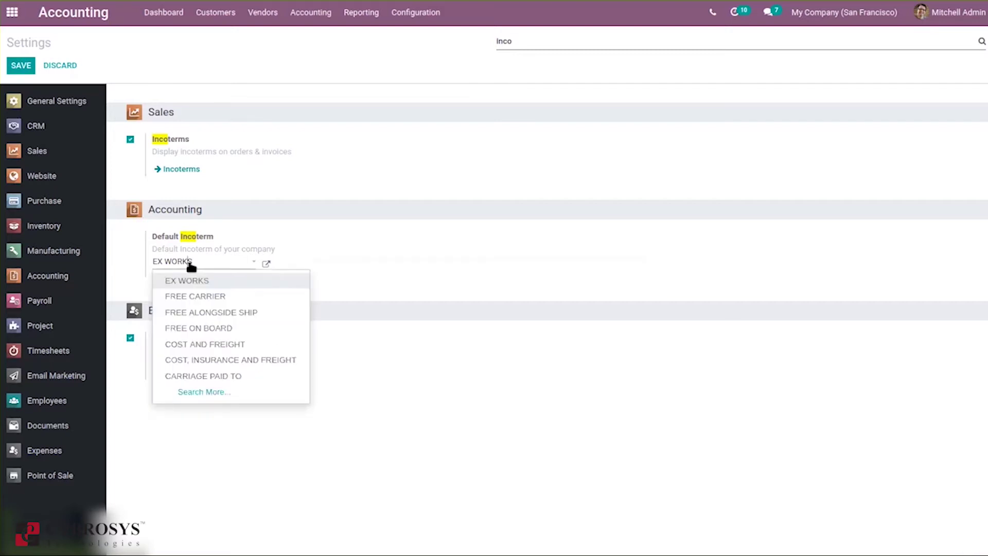
pyautogui.click(403, 233)
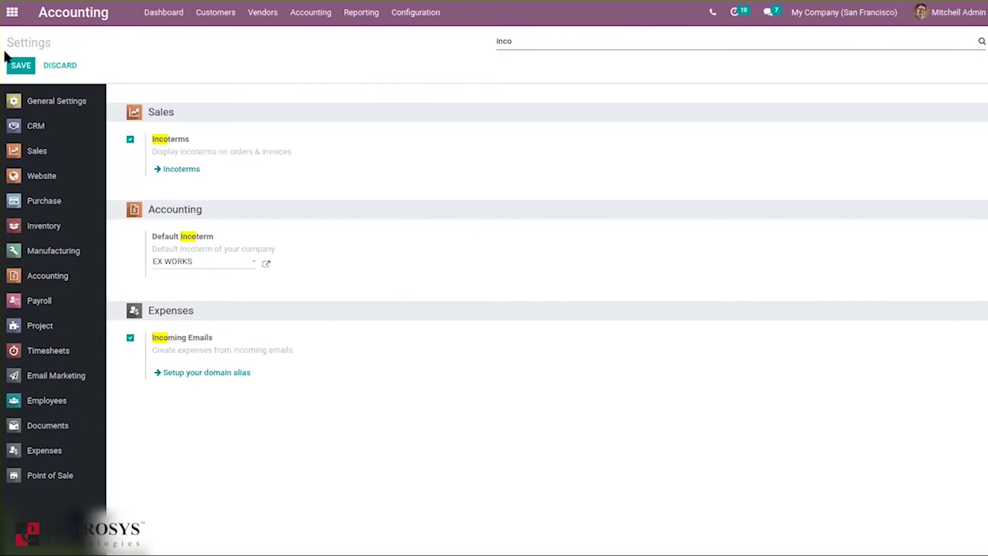
pyautogui.click(18, 62)
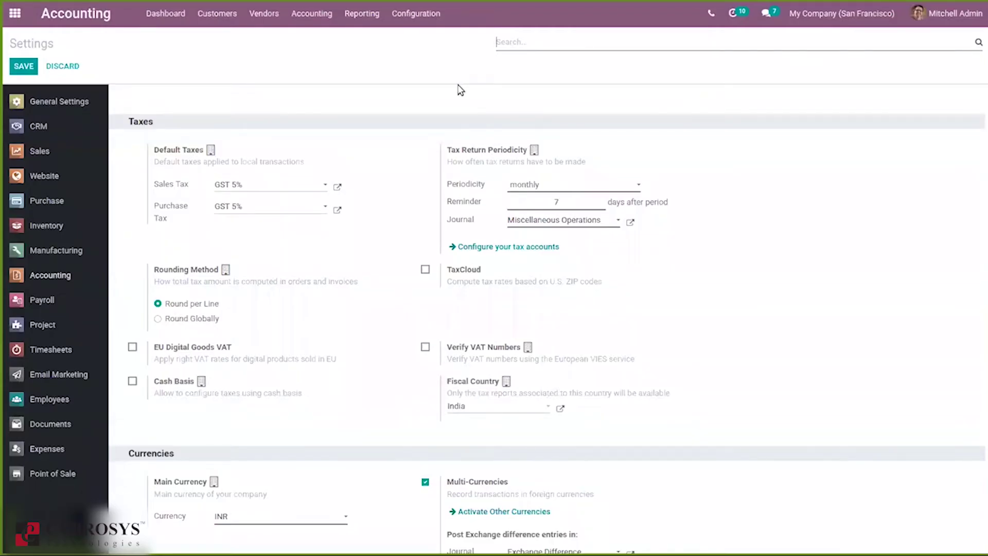
# Start a new customer invoice from Customers > Invoices
pyautogui.click(218, 14)
pyautogui.click(231, 46)
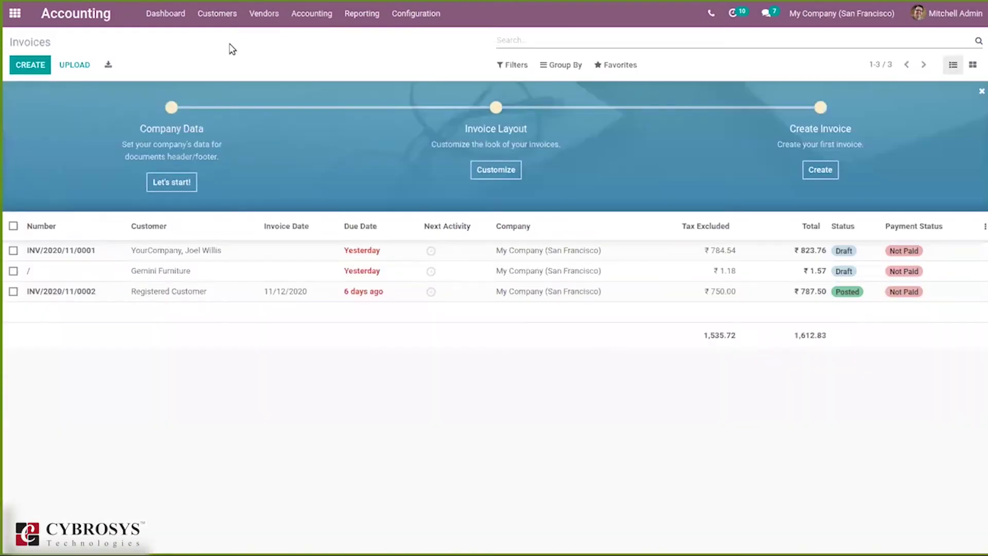
pyautogui.click(29, 67)
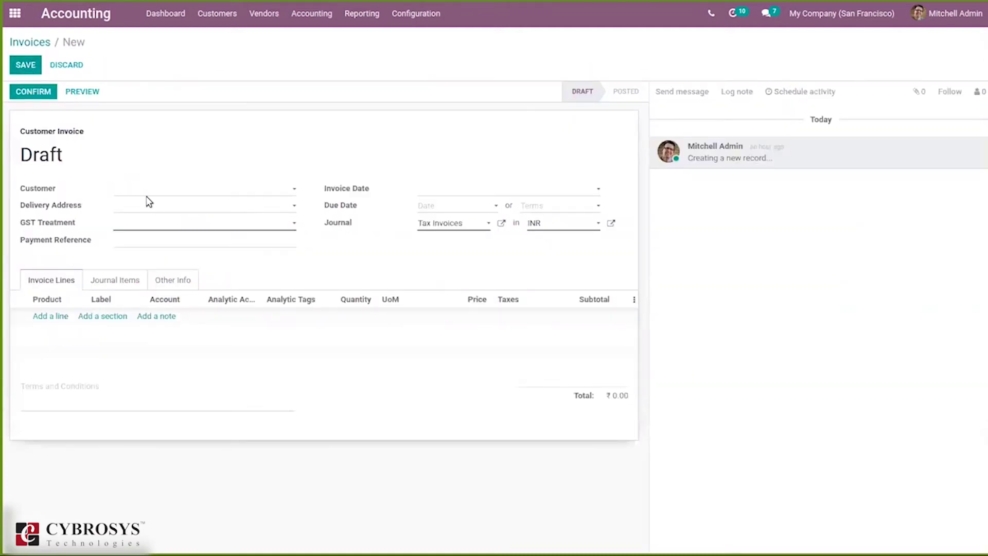
# Choose the unregistered out-of-state customer and set GST Treatment to Registered Business - Composition
pyautogui.click(180, 193)
pyautogui.click(193, 227)
pyautogui.click(193, 226)
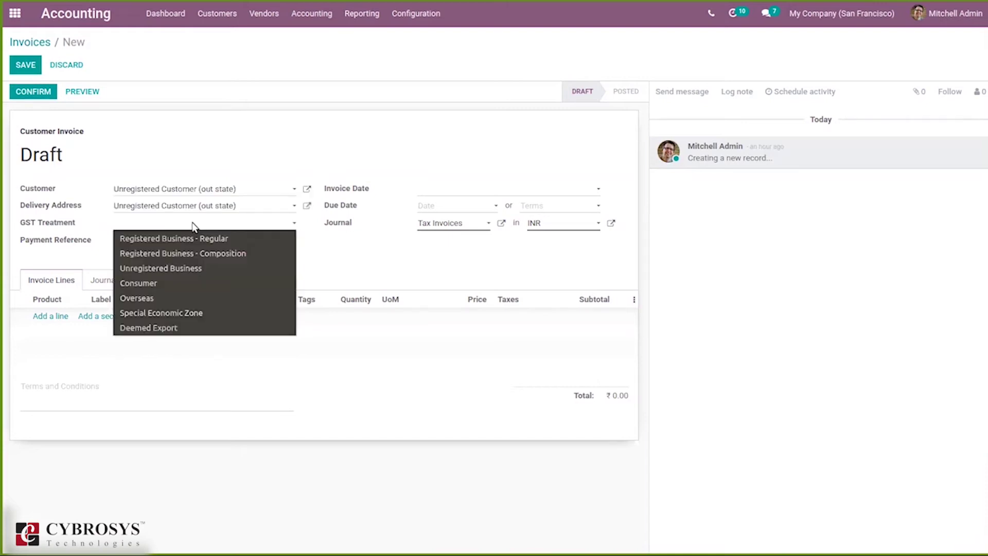
pyautogui.click(175, 252)
pyautogui.click(118, 285)
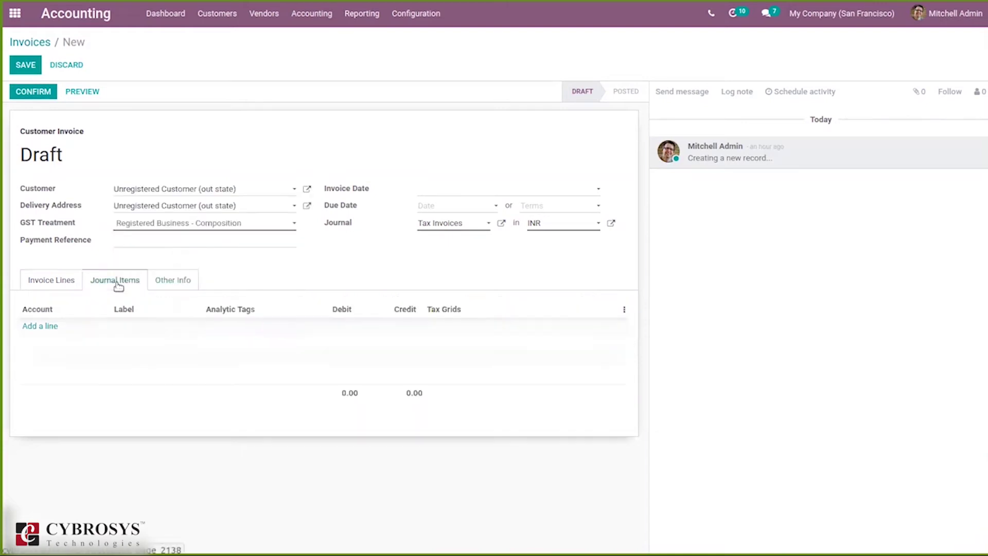
pyautogui.click(161, 285)
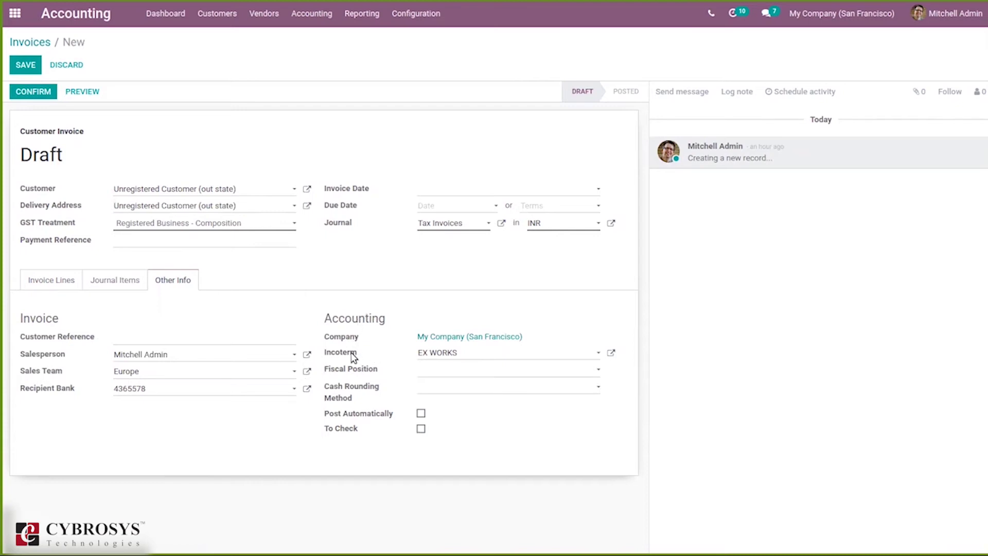
# Set the invoice Incoterm to FREE CARRIER, save the draft, and return to the apps home screen
pyautogui.click(463, 353)
pyautogui.click(399, 340)
pyautogui.click(447, 353)
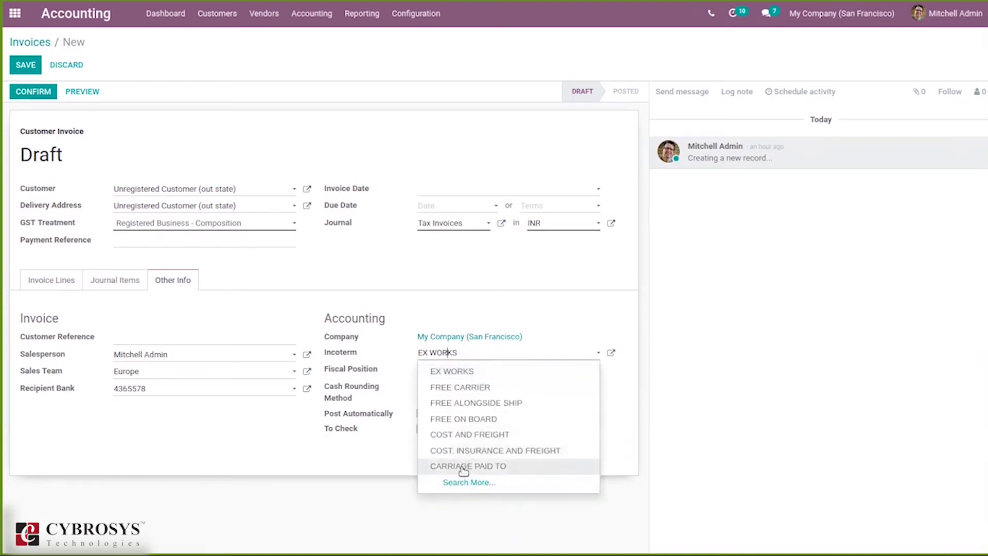
pyautogui.click(463, 391)
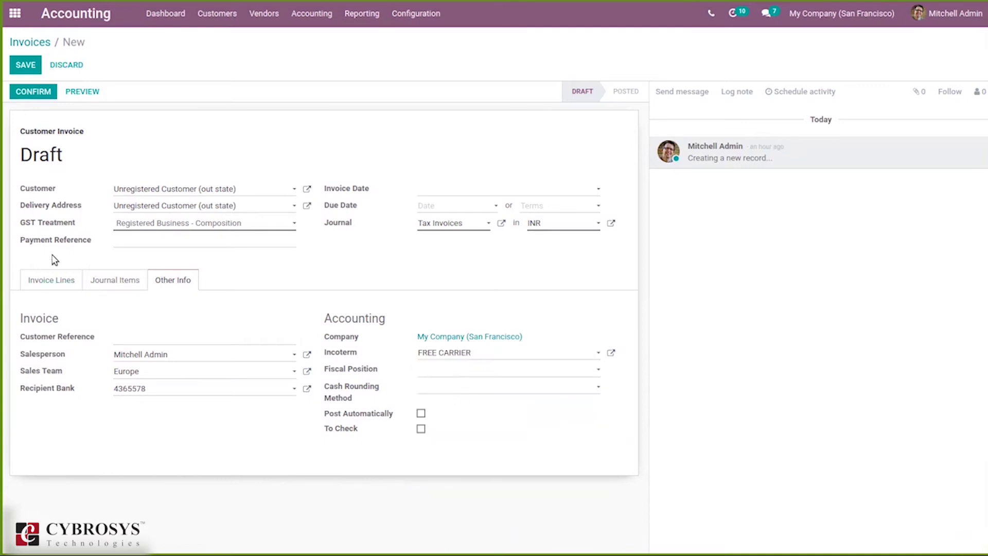
pyautogui.click(26, 69)
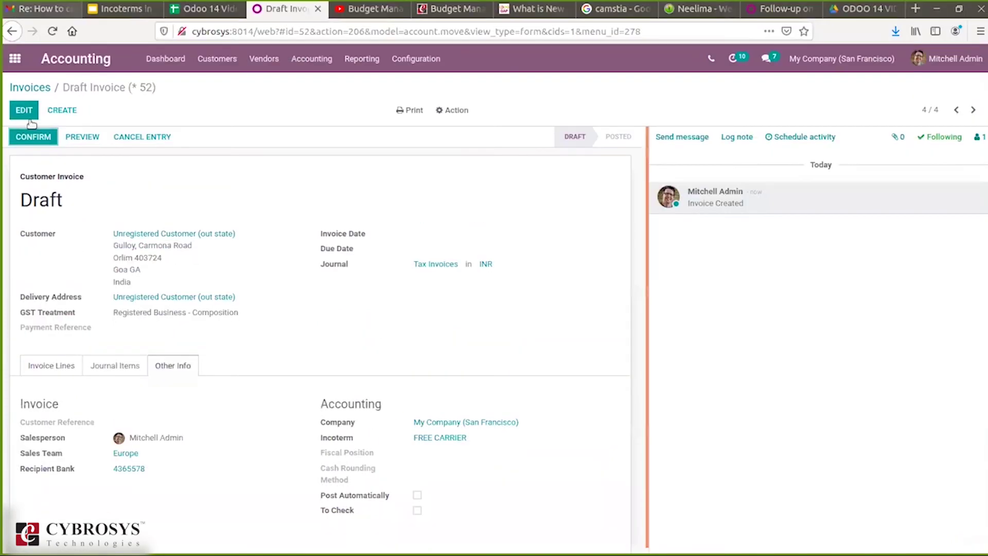
pyautogui.click(6, 13)
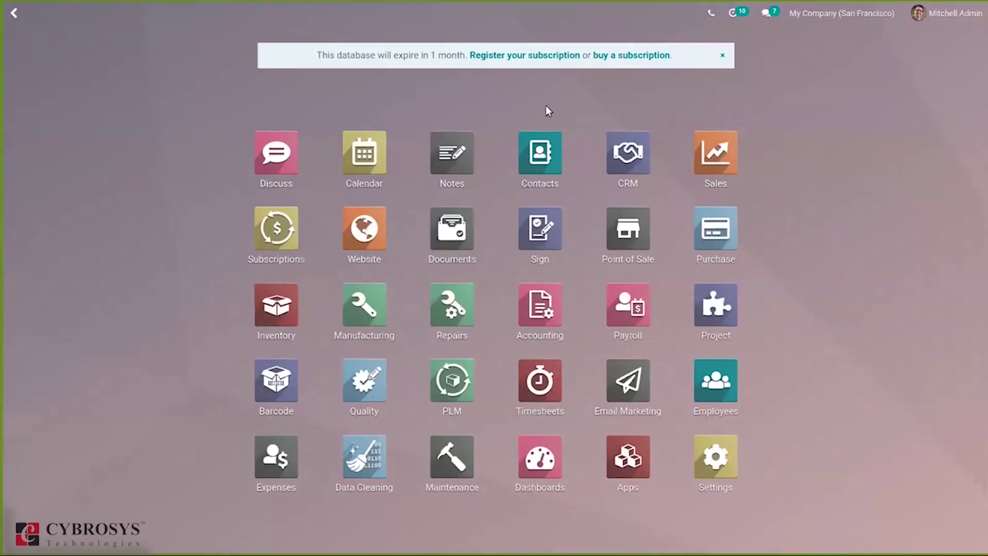
pyautogui.click(727, 153)
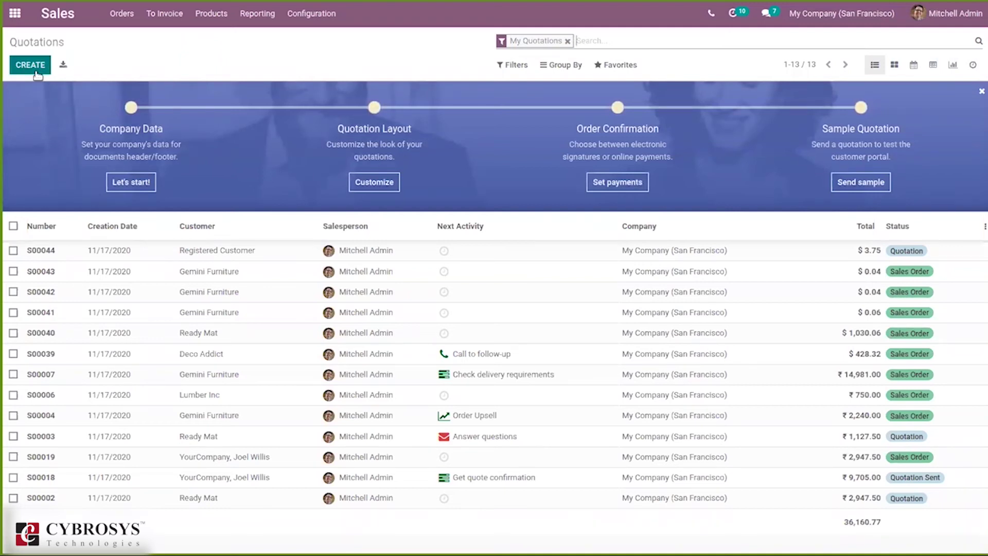
pyautogui.click(36, 72)
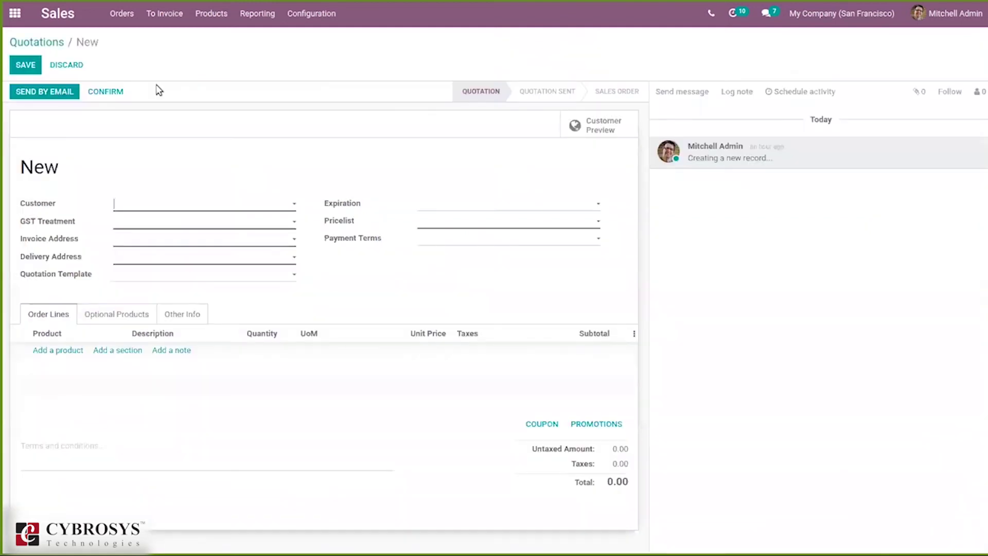
pyautogui.click(172, 205)
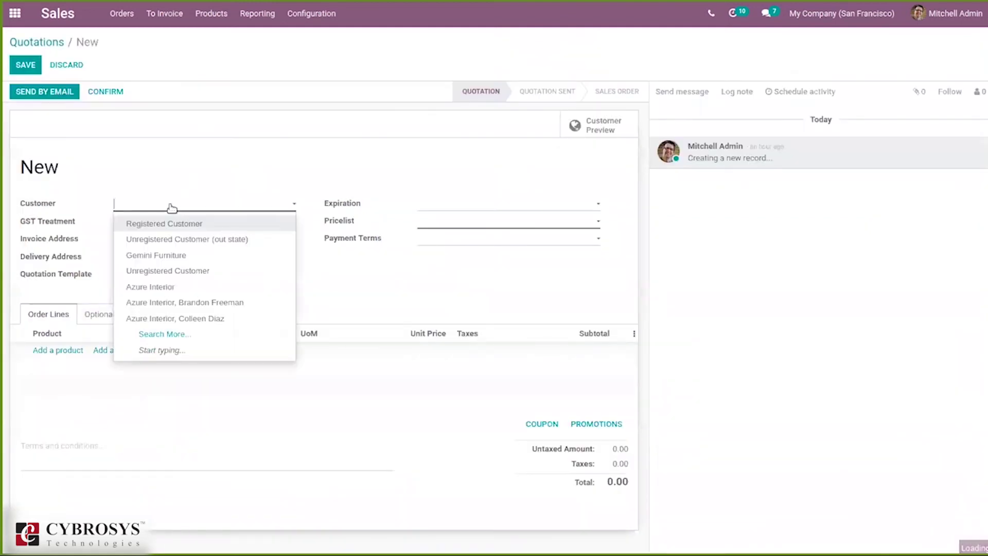
pyautogui.click(152, 241)
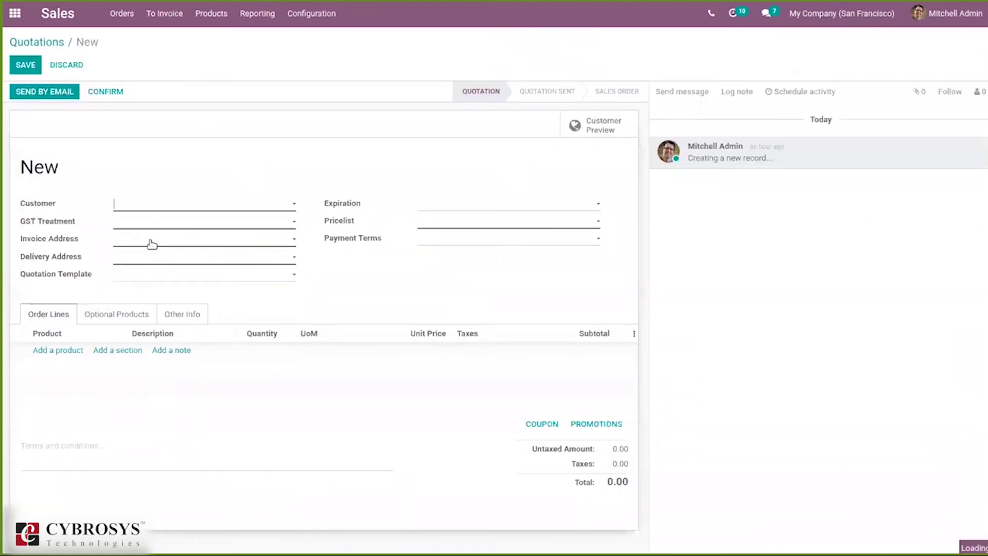
pyautogui.click(189, 318)
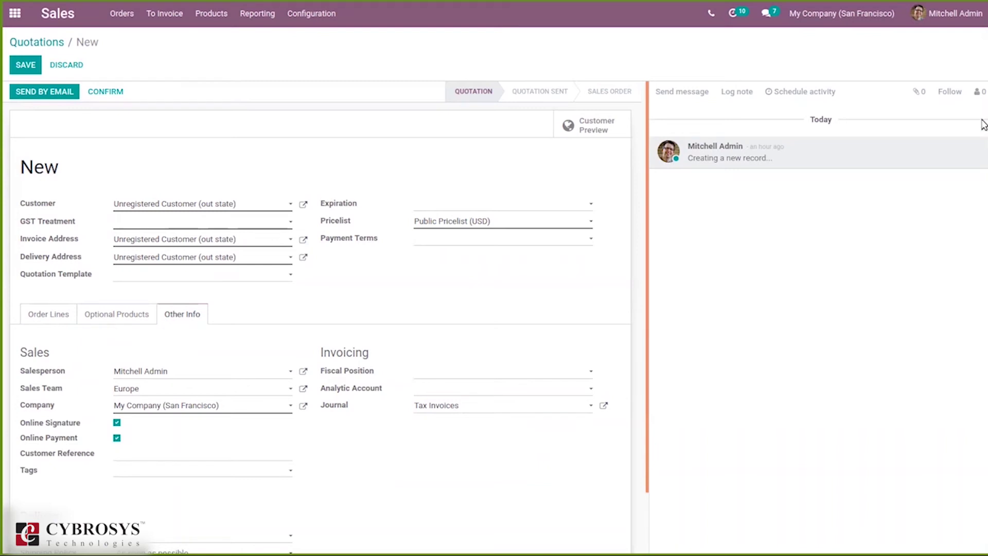
pyautogui.moveTo(983, 123); pyautogui.dragTo(984, 235)
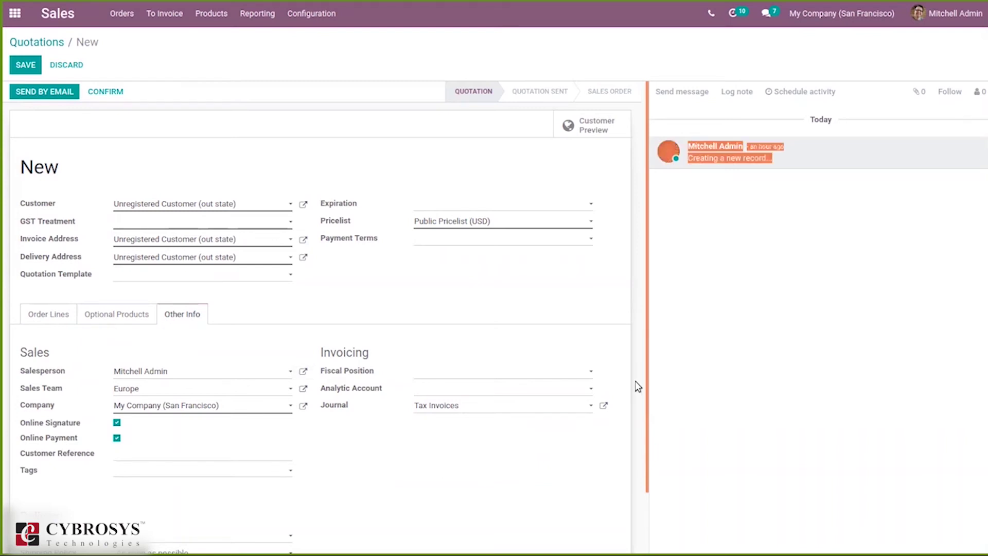
pyautogui.moveTo(646, 375); pyautogui.dragTo(642, 457)
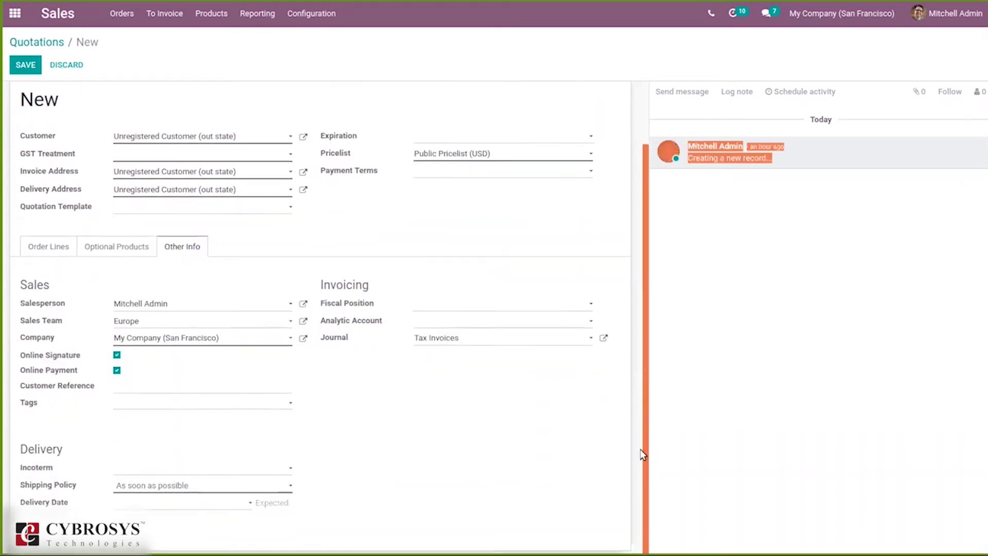
pyautogui.click(486, 325)
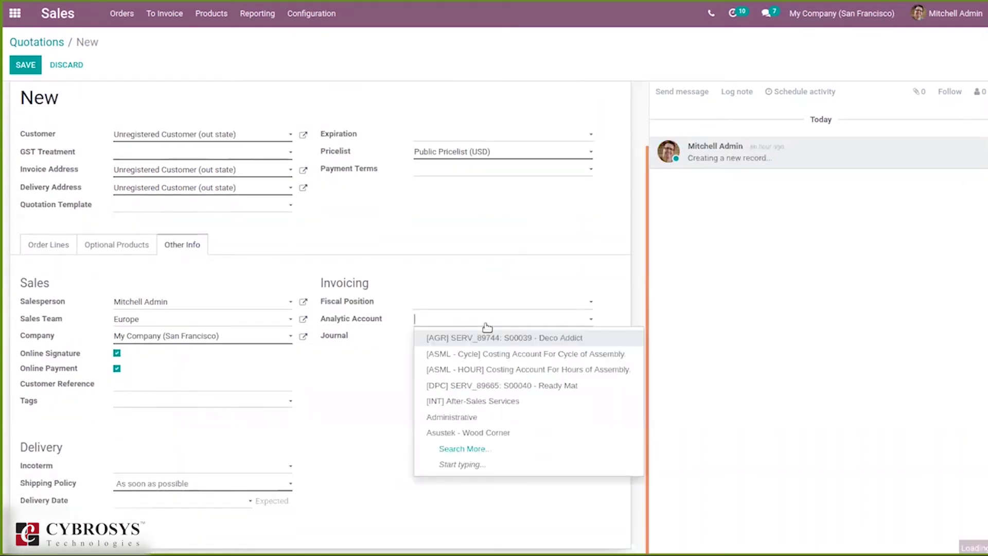
pyautogui.click(431, 193)
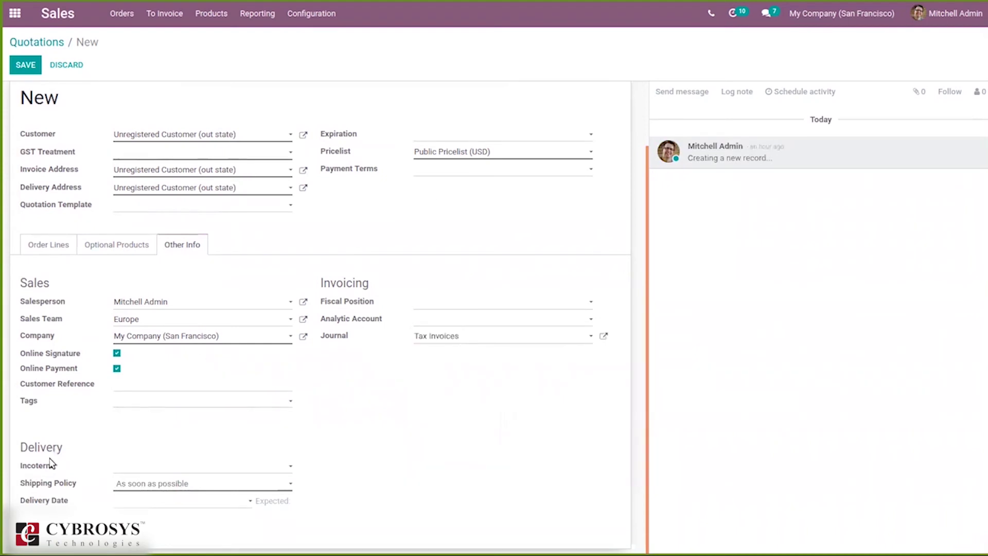
pyautogui.click(116, 464)
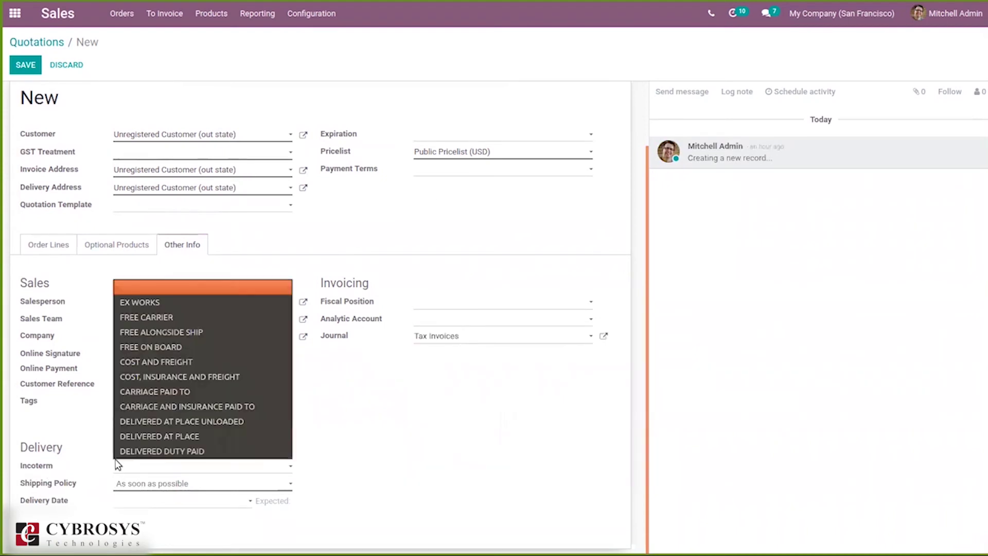
pyautogui.click(156, 323)
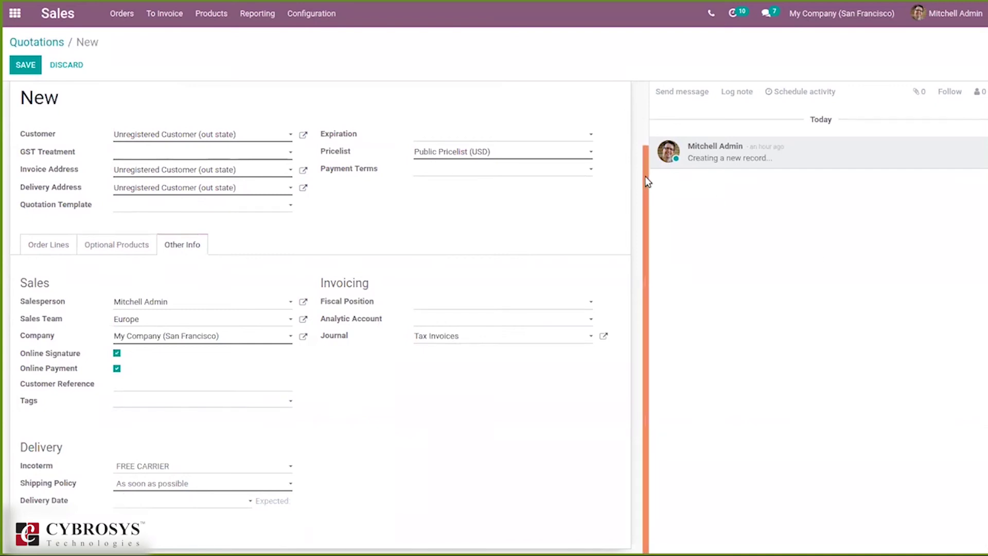
pyautogui.moveTo(647, 183); pyautogui.dragTo(646, 116)
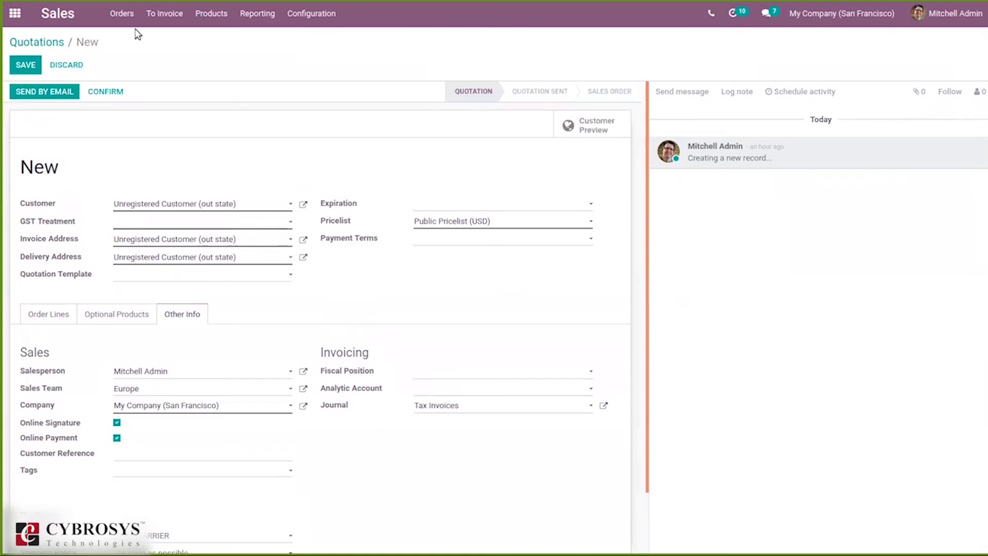
pyautogui.click(48, 45)
pyautogui.click(316, 95)
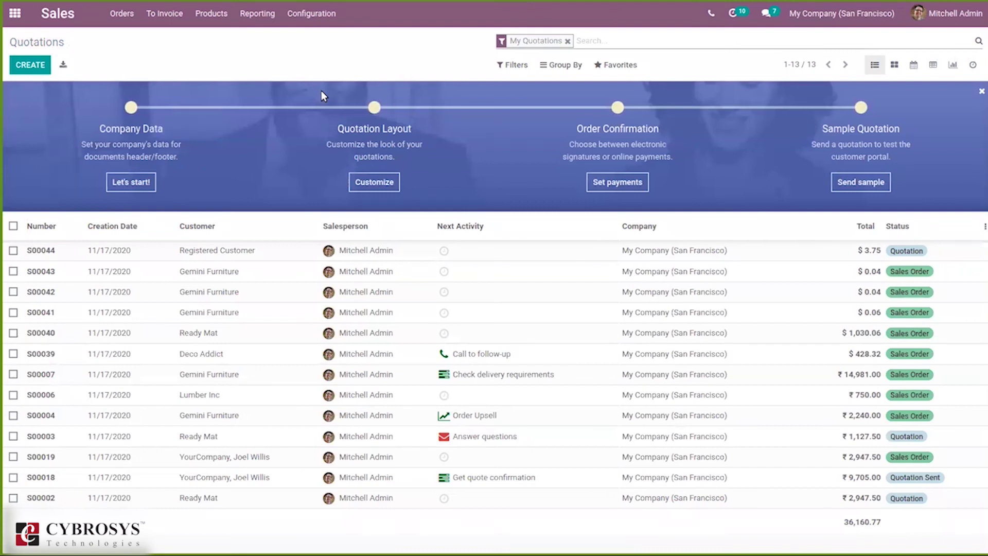
# Create a new Purchase request for quotation with its Incoterm set to EX WORKS
pyautogui.click(15, 13)
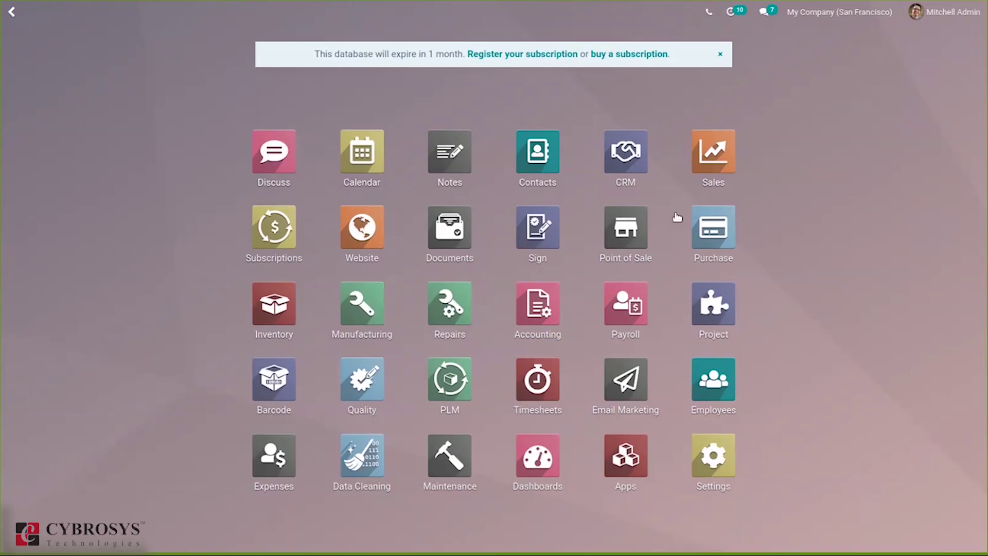
pyautogui.click(730, 217)
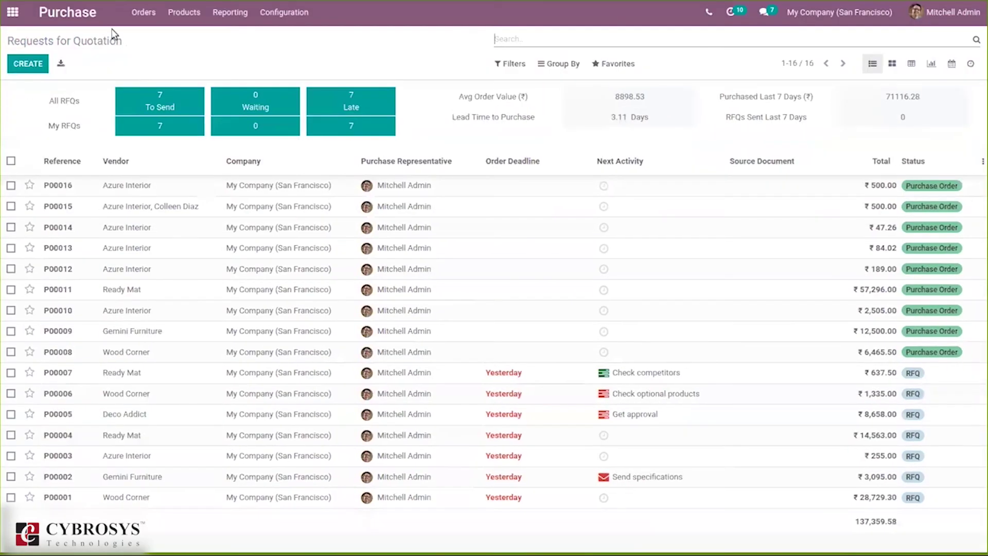
pyautogui.click(44, 63)
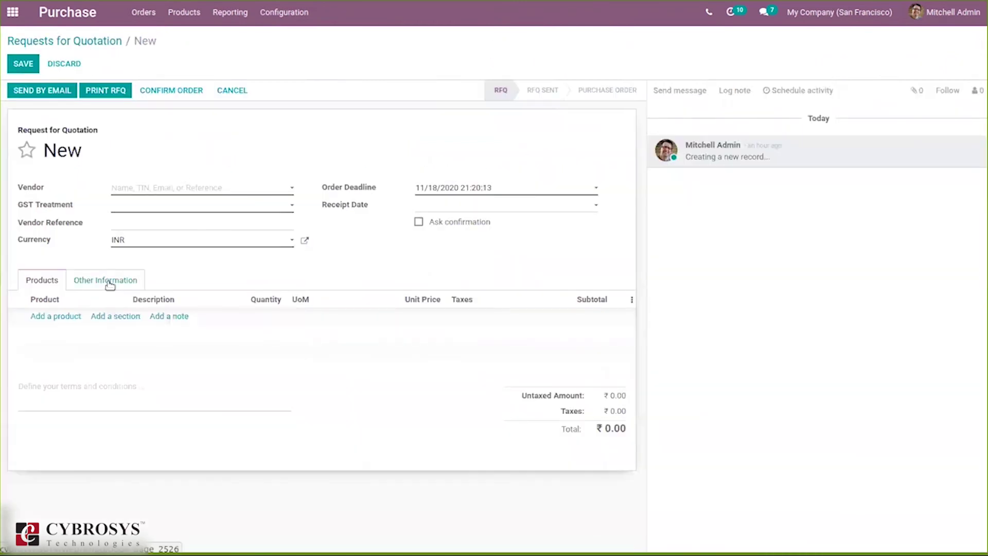
pyautogui.click(109, 283)
pyautogui.click(124, 395)
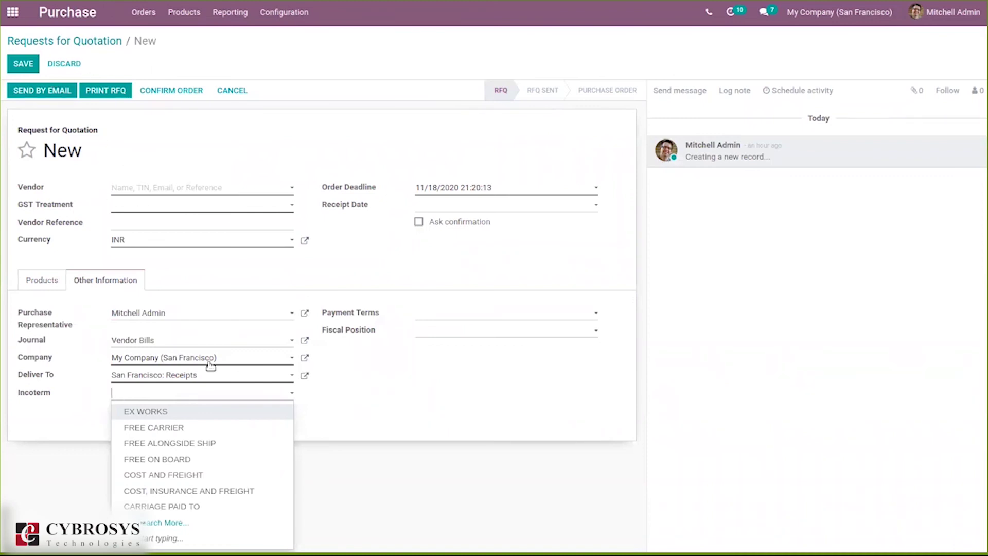
pyautogui.click(145, 413)
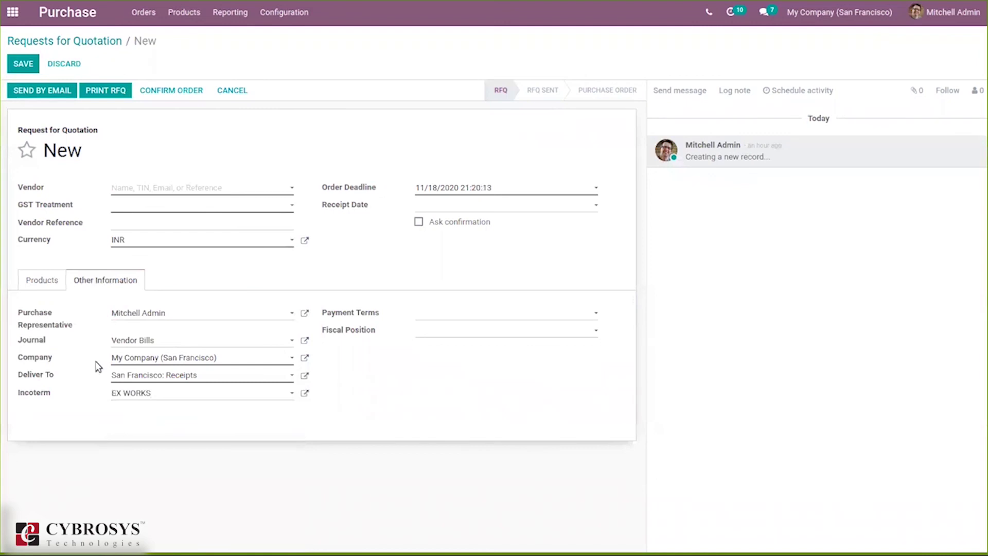